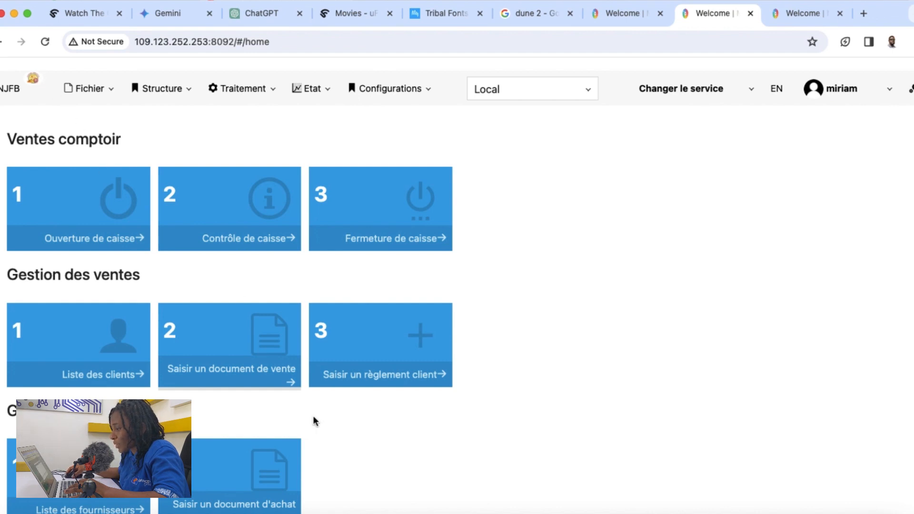
Create a purchase document of type Preparation de commande for the supplier DOLAIT SOTICAM, identified by Abrégé, and validate its header.
left_click(289, 512)
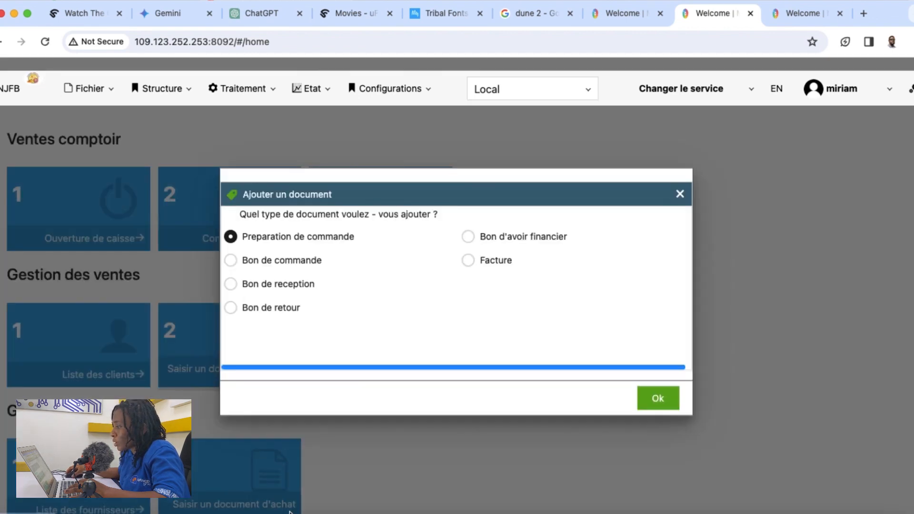
left_click(672, 402)
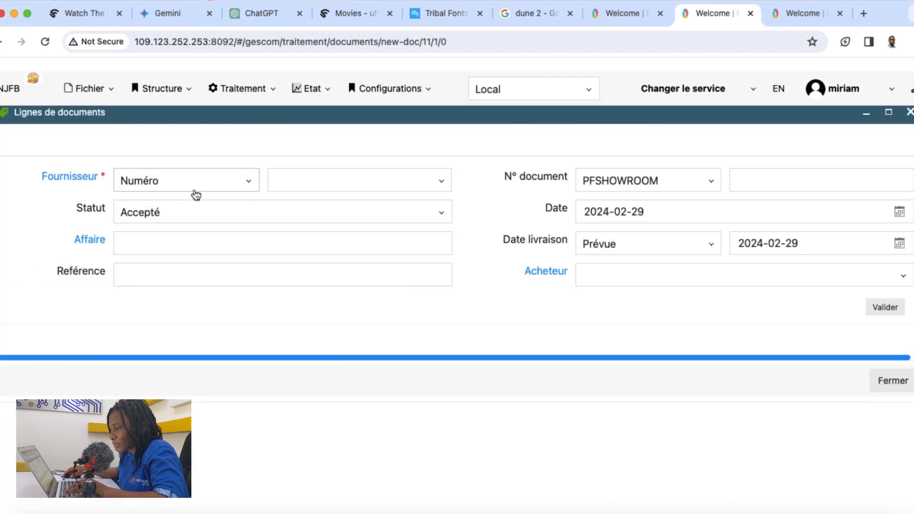
left_click(221, 191)
left_click(200, 254)
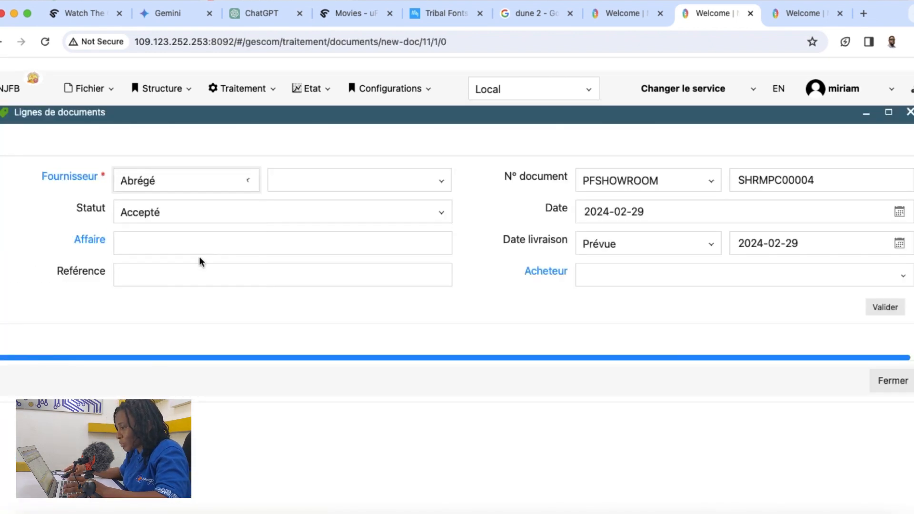
left_click(315, 182)
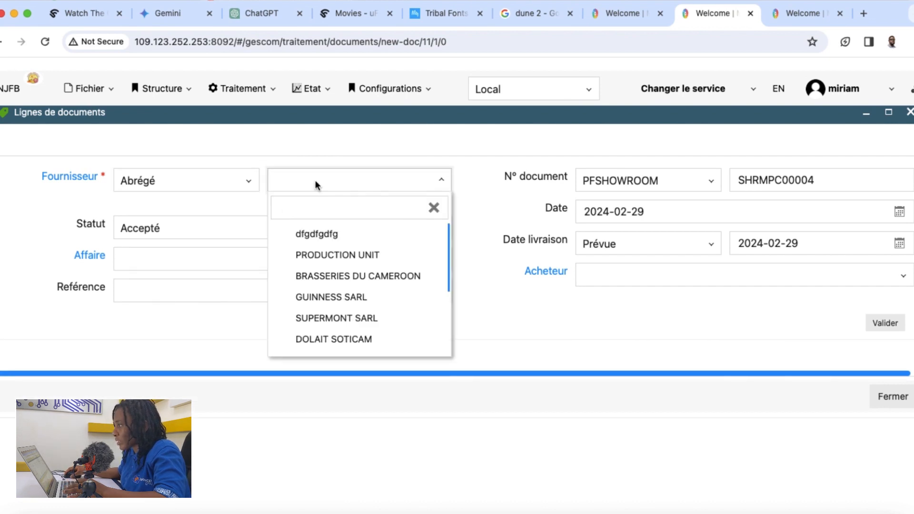
left_click(344, 343)
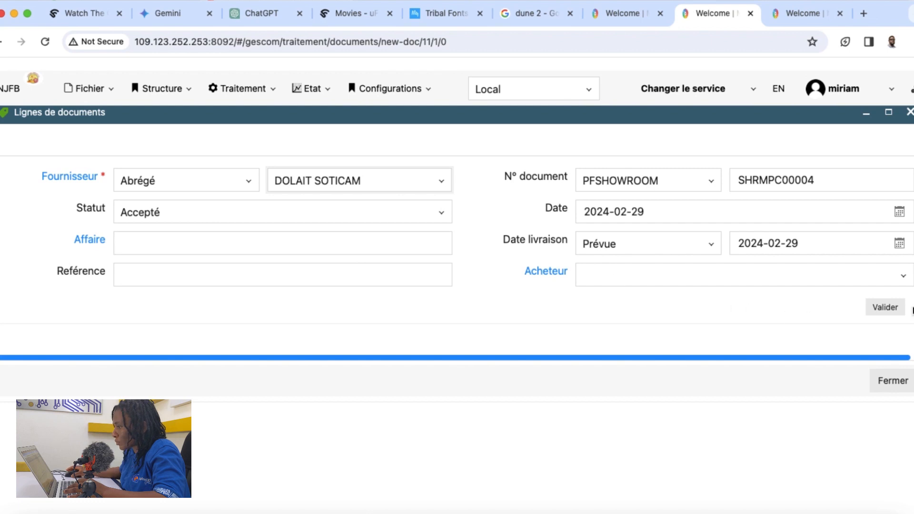
left_click(887, 308)
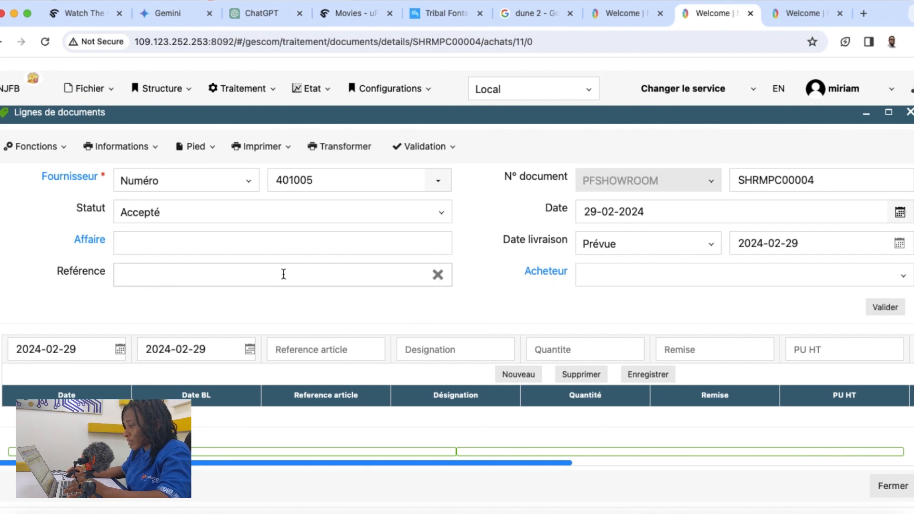
Search the articles by designation for "lait" and choose BONNET ROUGE LAIT ENTIER EN POUDRE 400G for the document line.
left_click(309, 354)
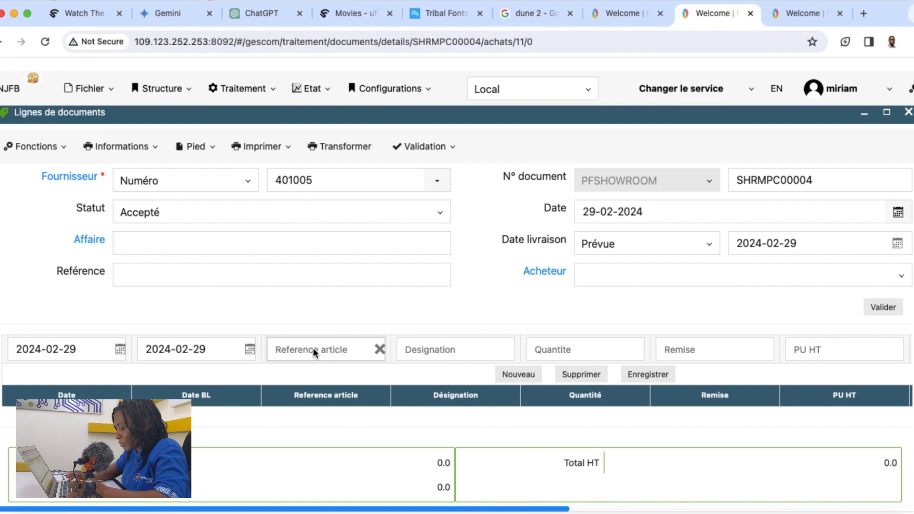
key("Tab")
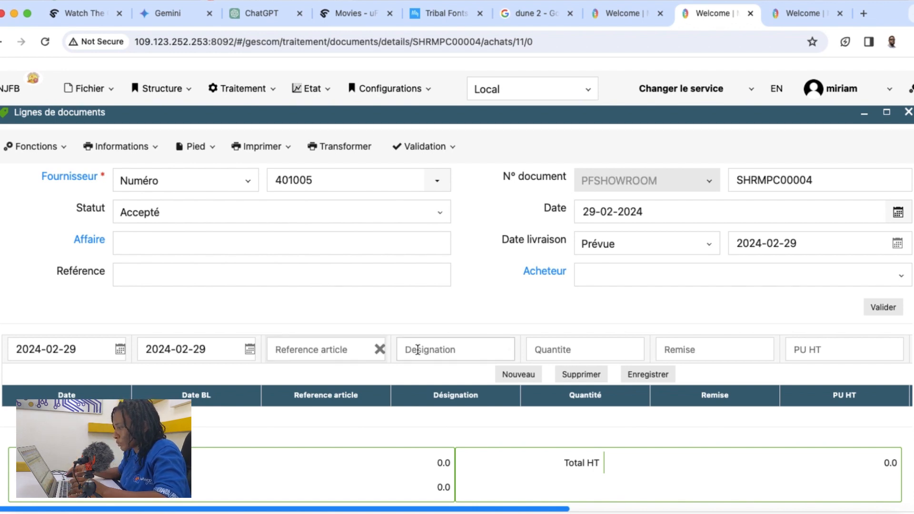
type("lait")
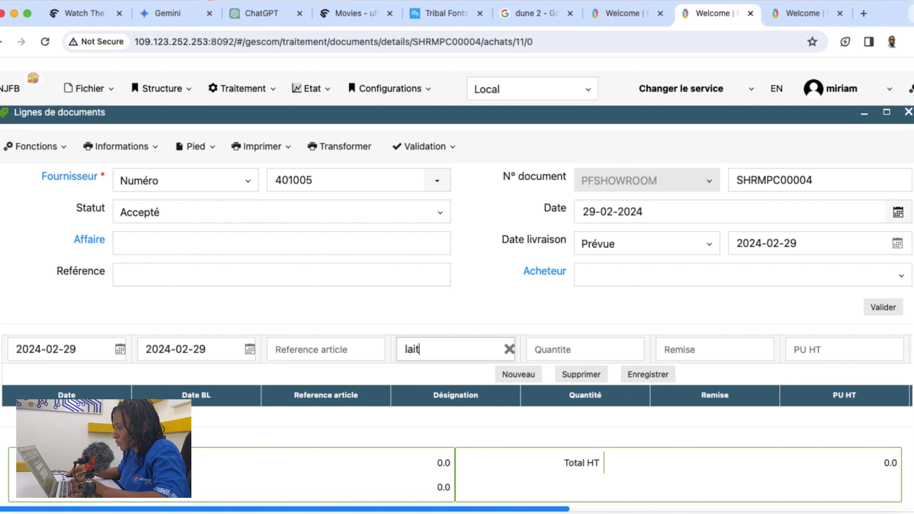
key("Return")
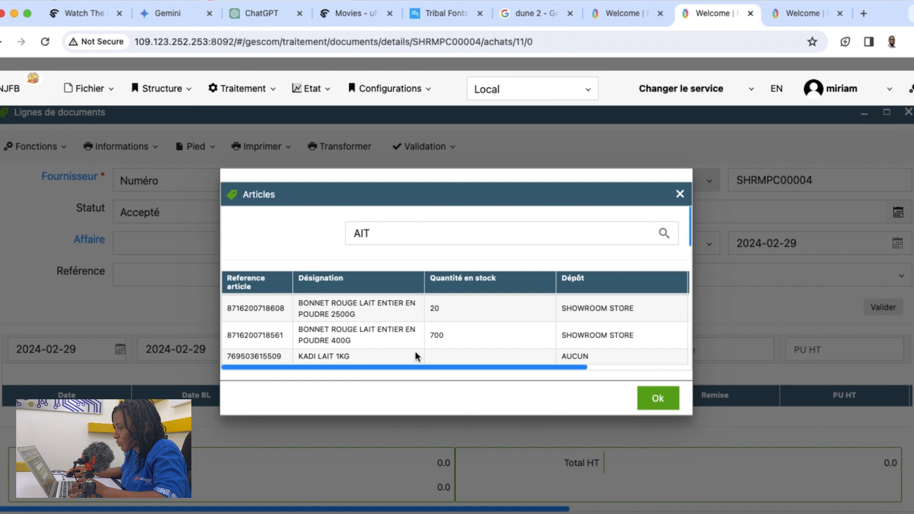
left_click(358, 339)
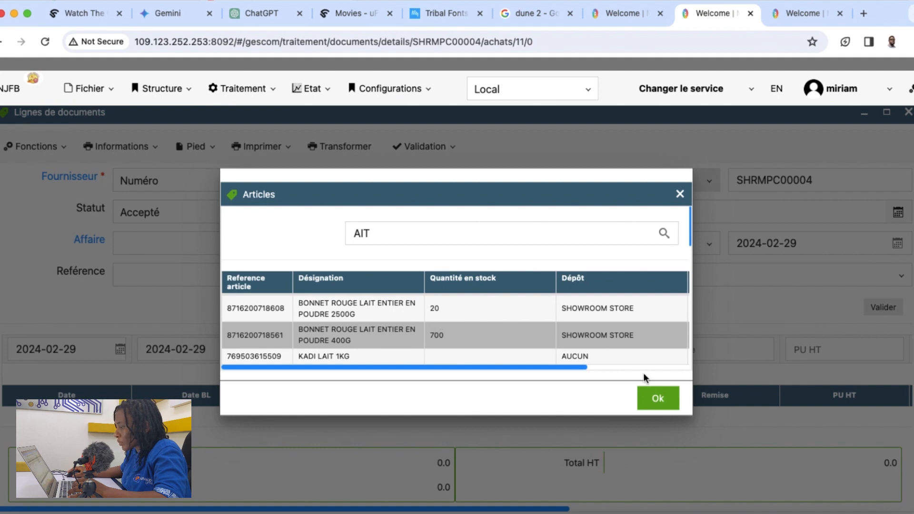
left_click(672, 404)
Set the milk powder line's quantity to 200 and save the line.
left_click(564, 349)
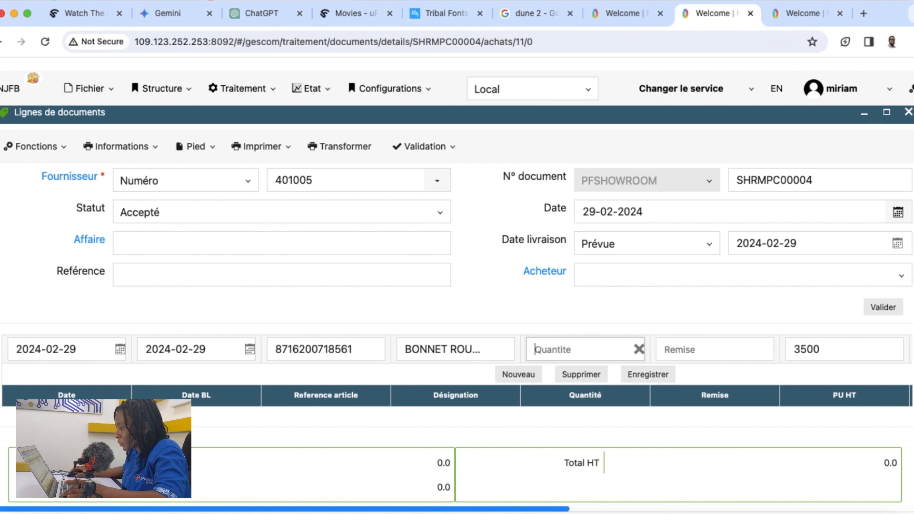
type("200")
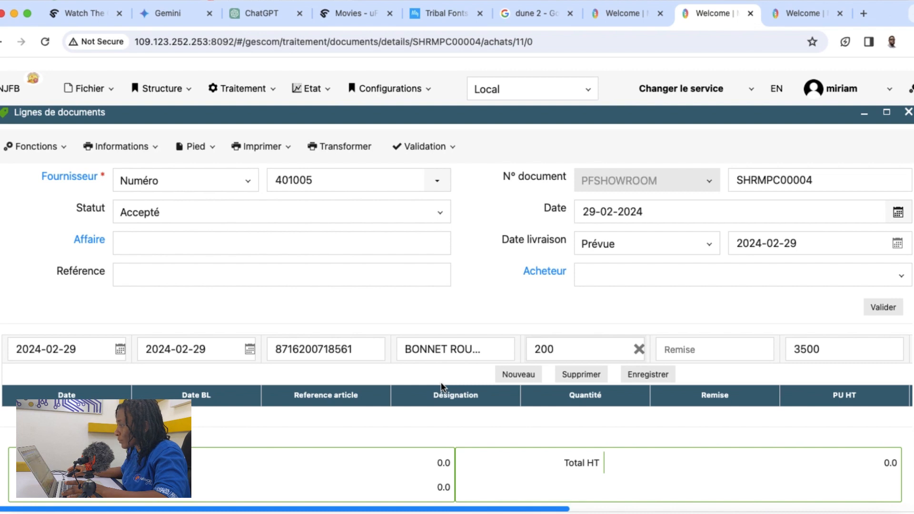
left_click(640, 375)
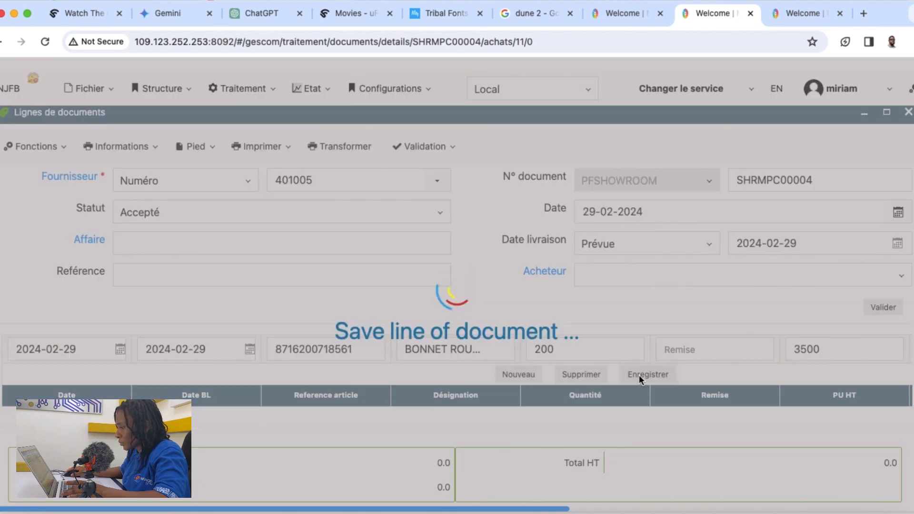
left_click(804, 15)
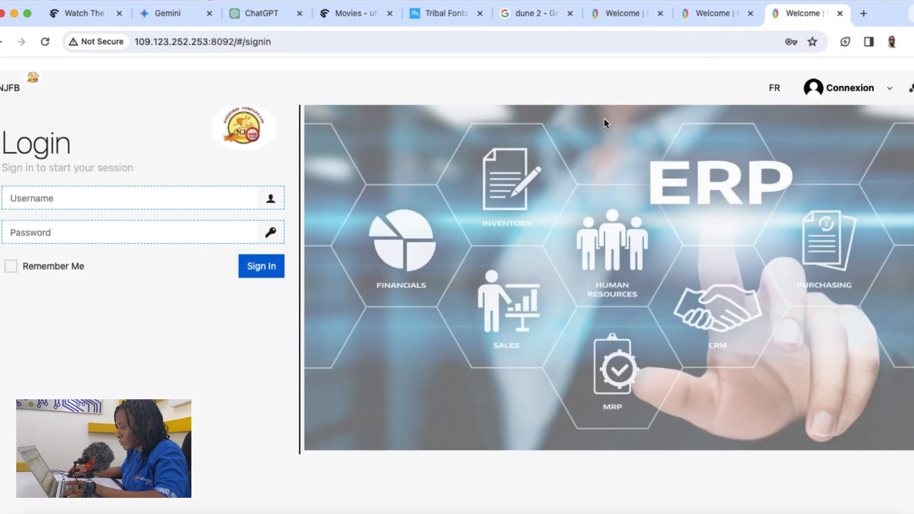
left_click(706, 14)
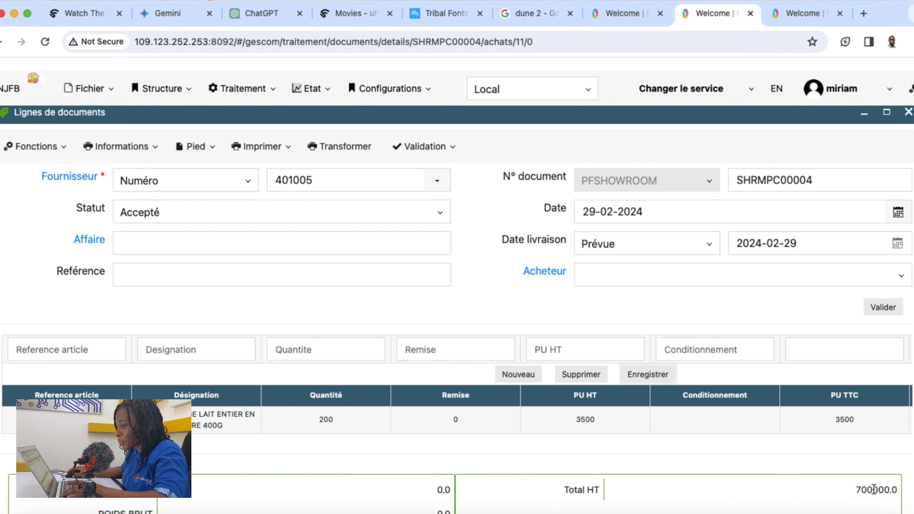
Transform the order preparation into a Bon de commande, keeping the default parameters and transformation options.
left_click(354, 145)
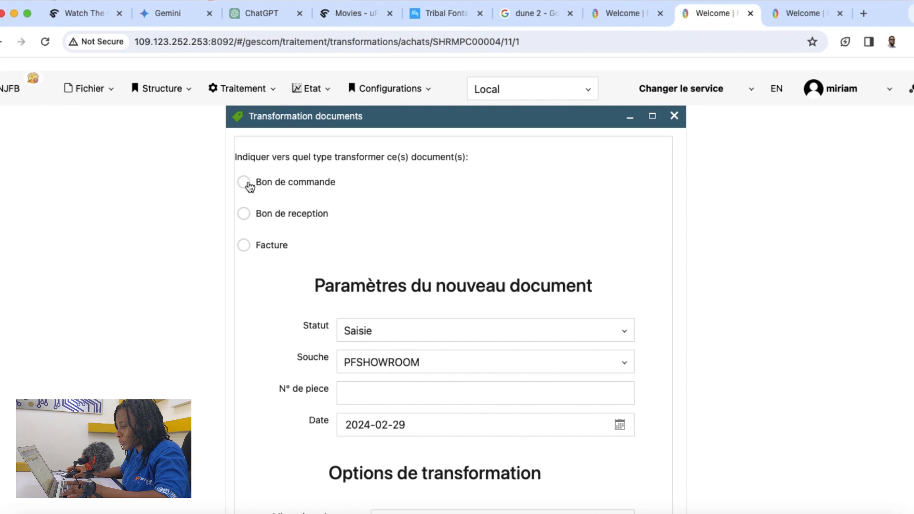
left_click(245, 184)
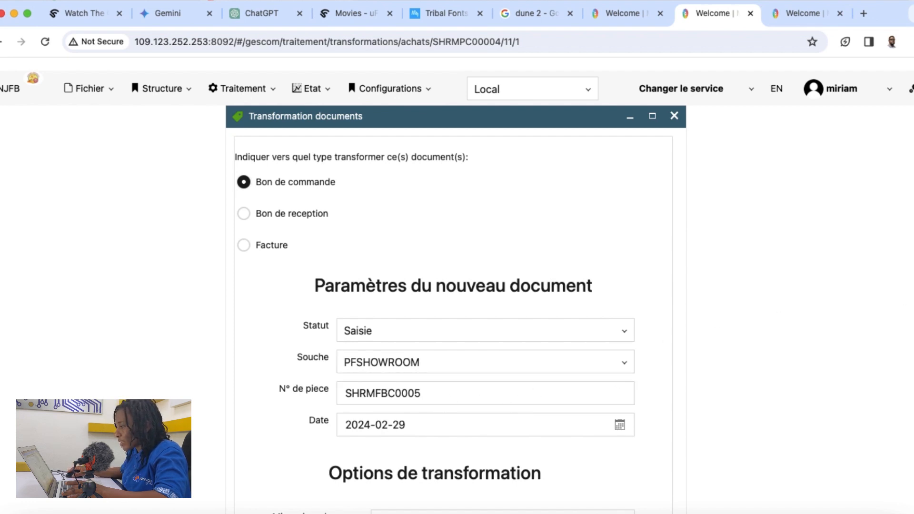
scroll(457, 286, "down", 5)
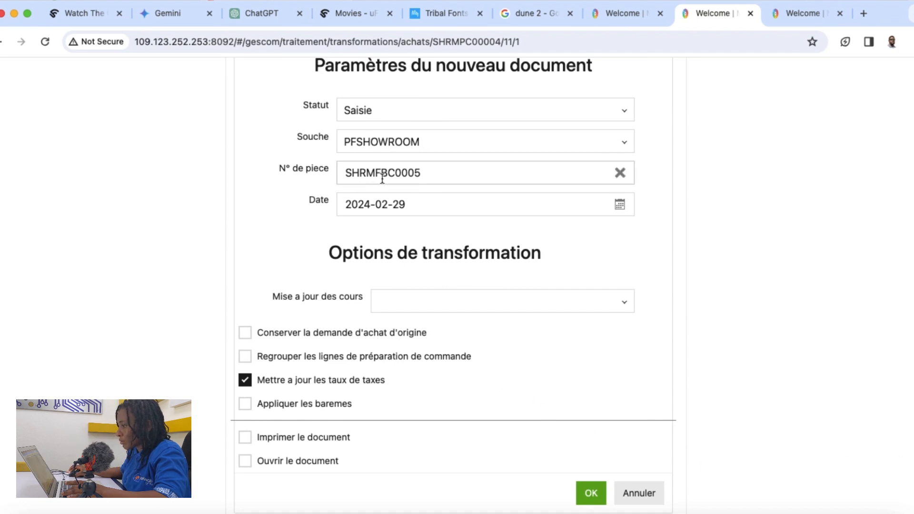
left_click(598, 495)
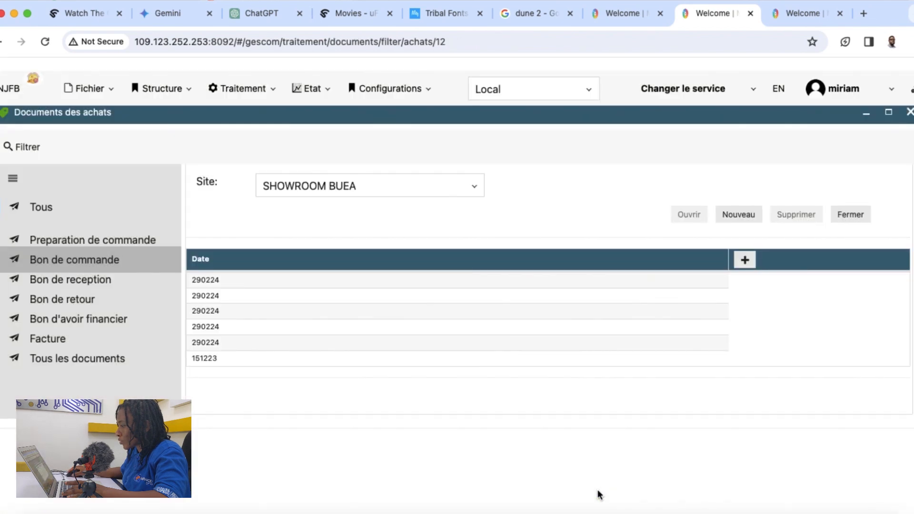
Reset the displayed columns of the purchase documents list to the default selection.
left_click(745, 260)
left_click(613, 236)
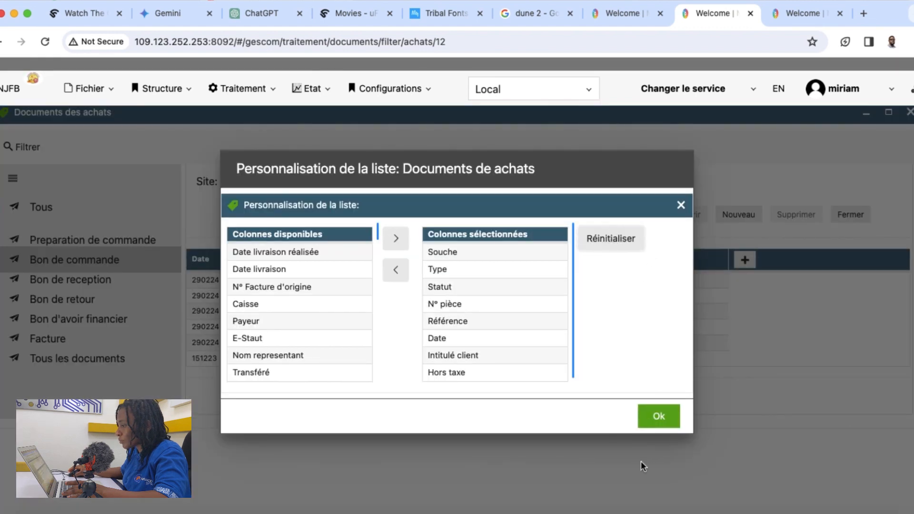
left_click(659, 417)
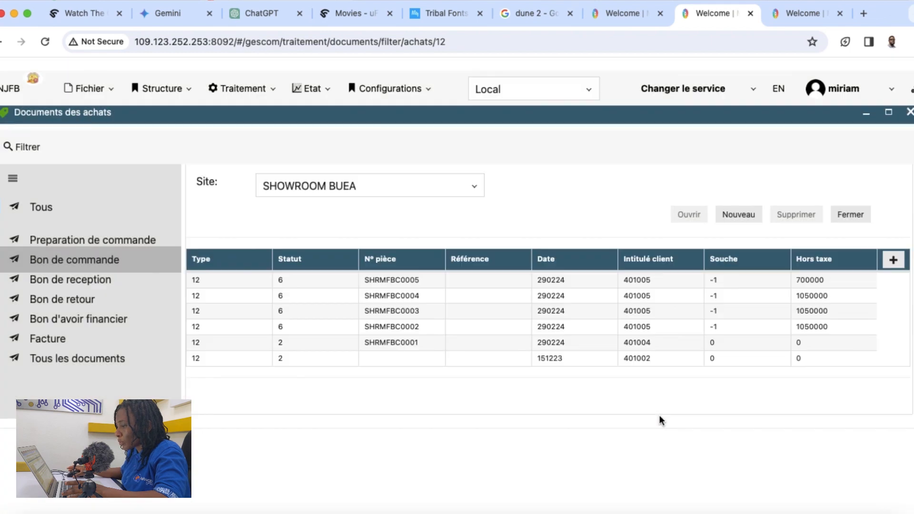
Open the newest Bon de commande in the list and query the stock of its milk powder article.
left_click(401, 283)
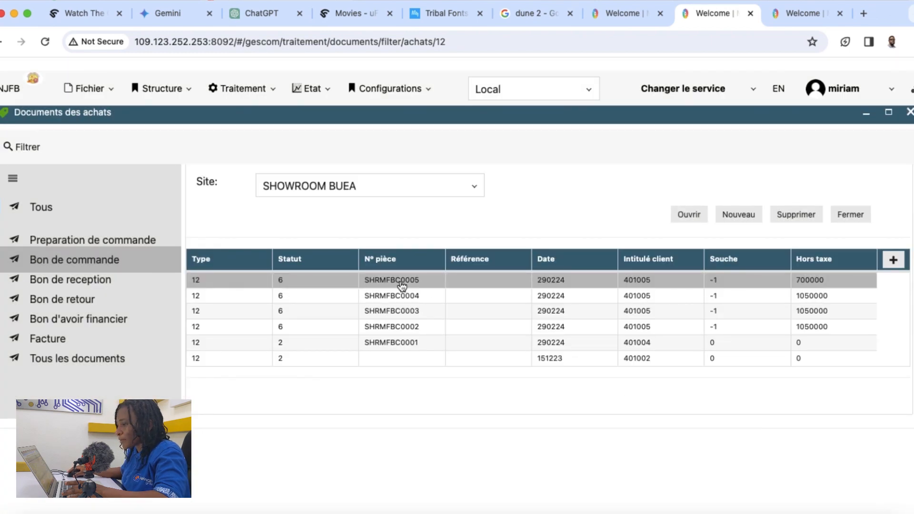
left_click(692, 217)
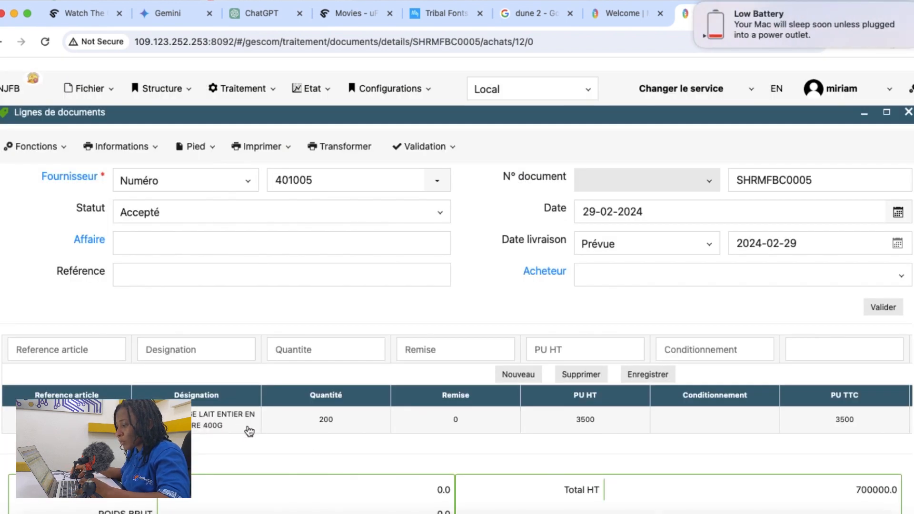
left_click(373, 429)
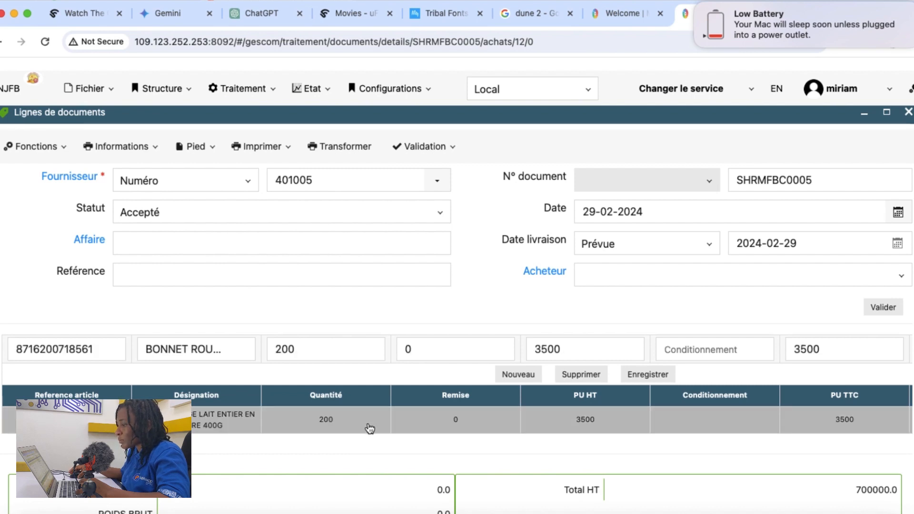
double_click(370, 428)
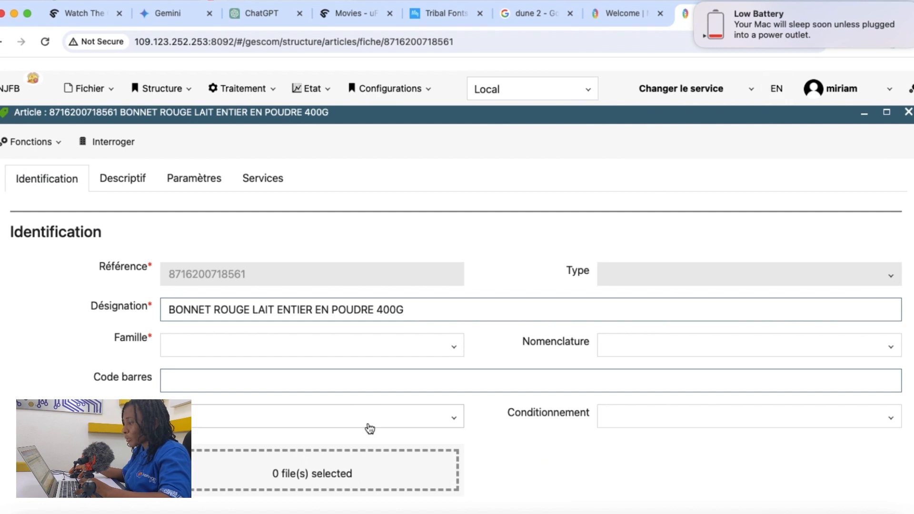
left_click(117, 147)
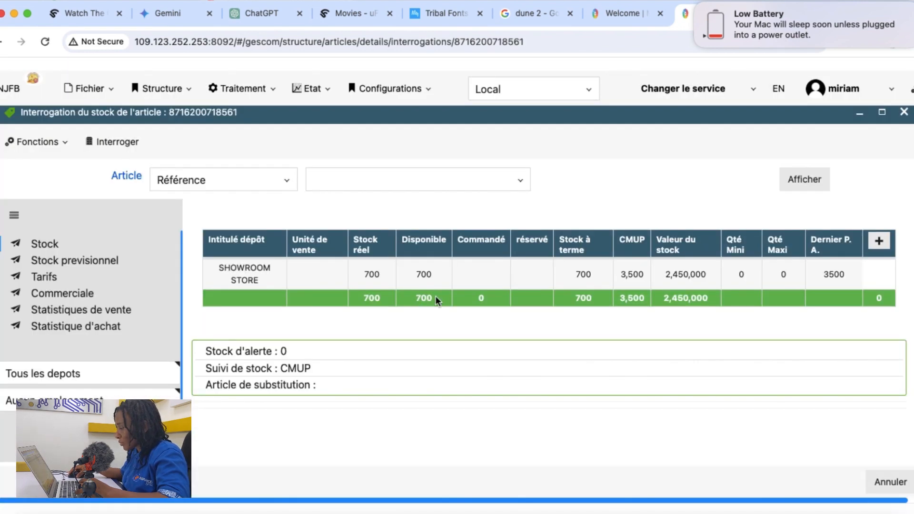
Duplicate the stock query in a second browser tab and return the original tab to the purchase order's lines.
right_click(688, 26)
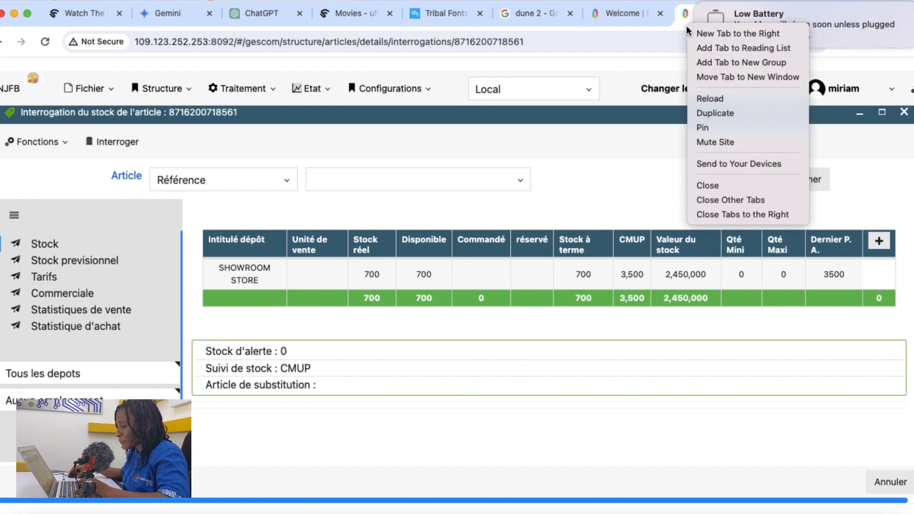
left_click(703, 114)
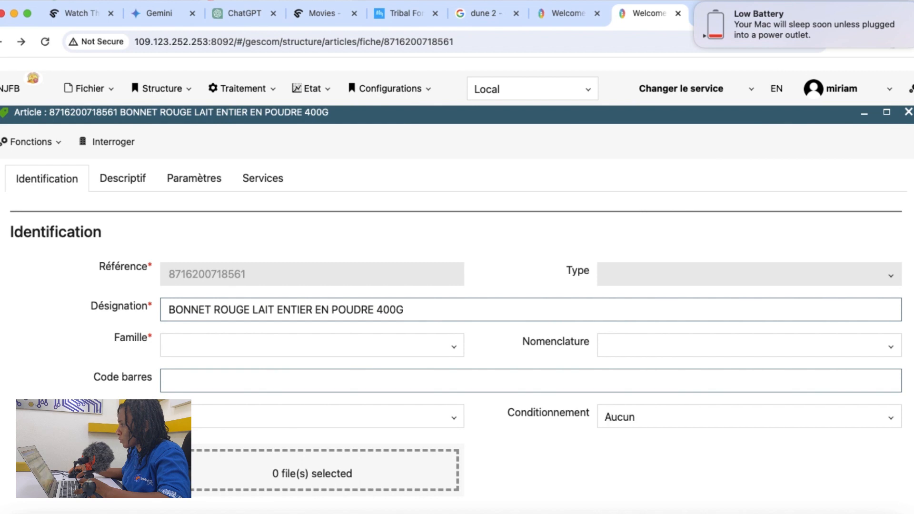
left_click(906, 113)
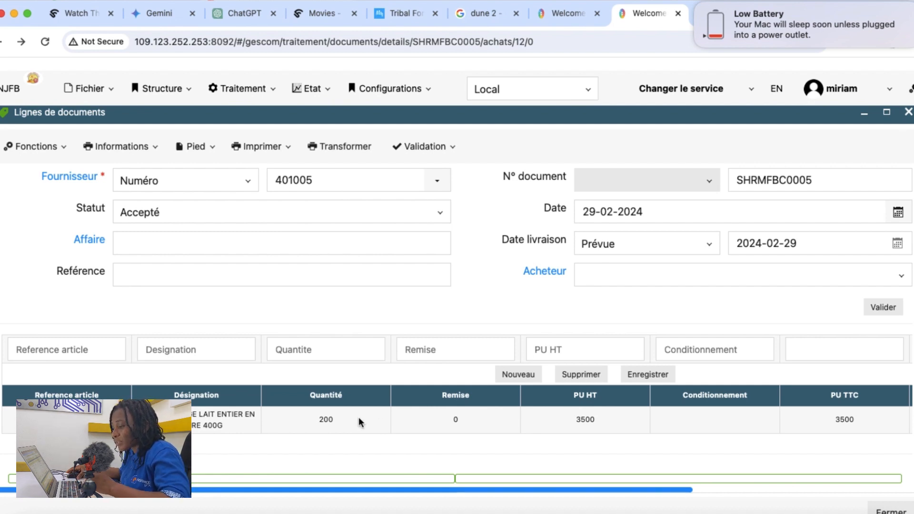
Transform the Bon de commande into a Bon de reception dated 2024-02-29, keeping the default parameters and transformation options.
left_click(428, 423)
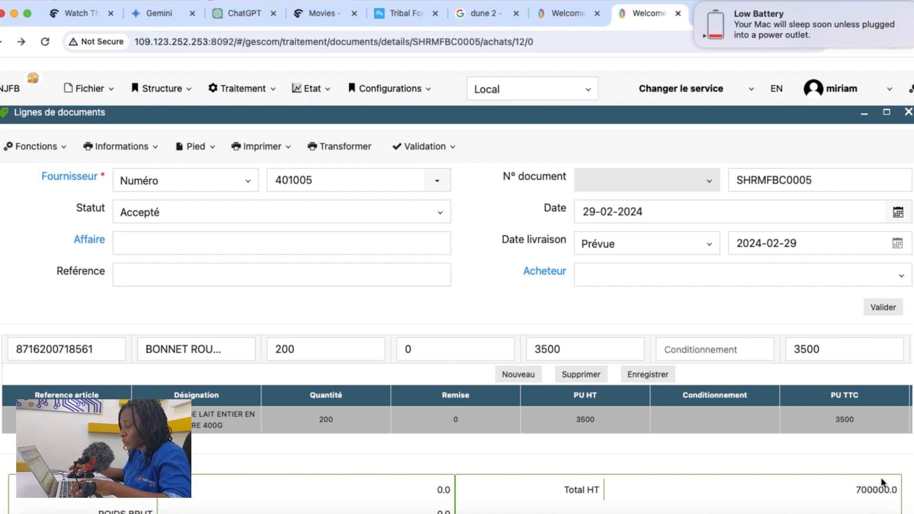
scroll(883, 479, "down", 2)
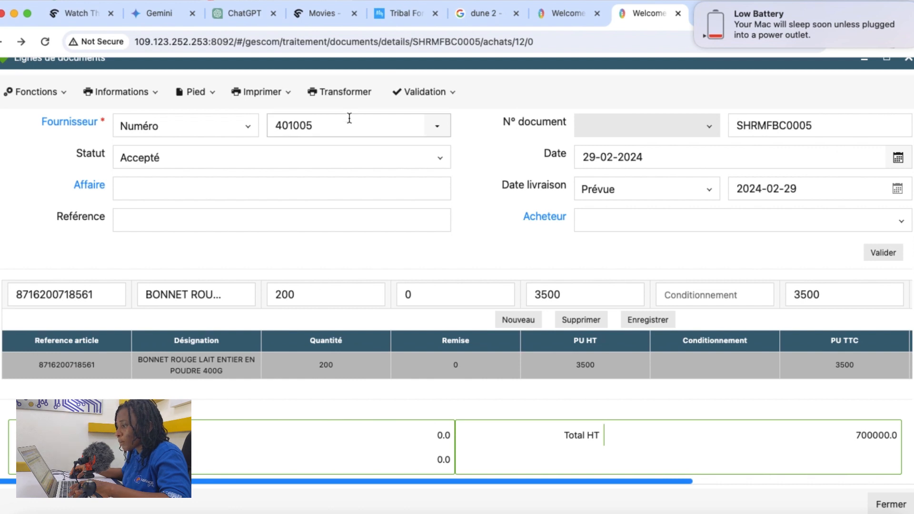
left_click(361, 93)
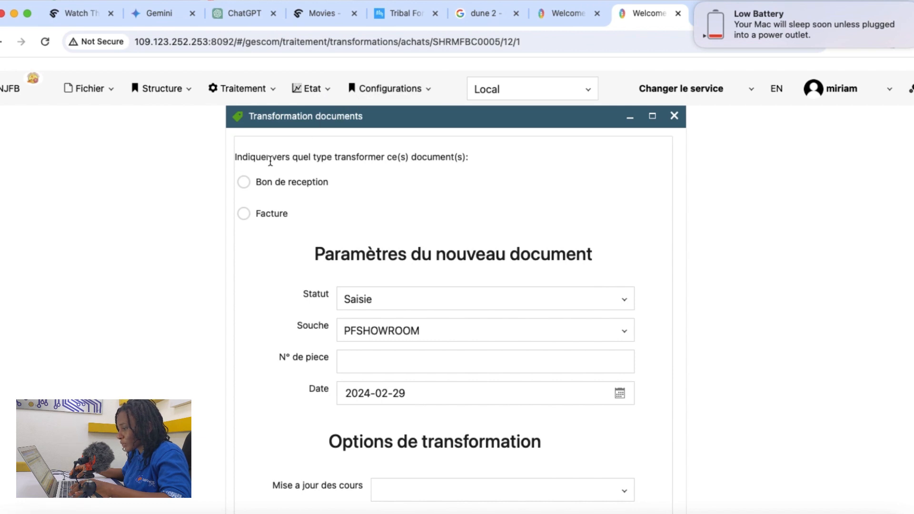
left_click(244, 183)
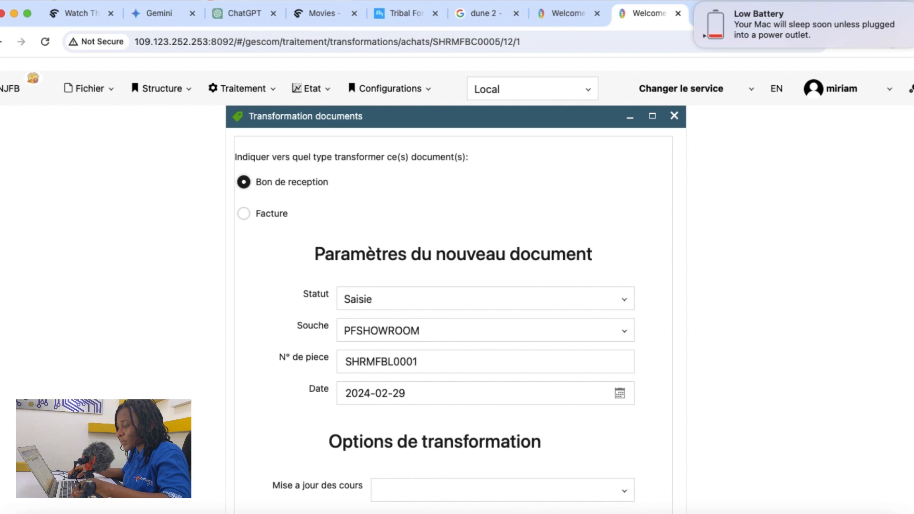
scroll(457, 286, "down", 5)
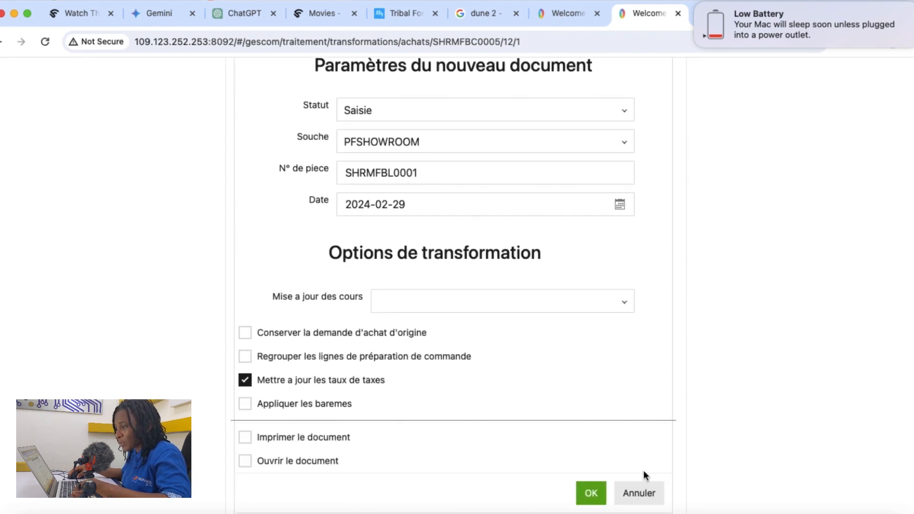
left_click(591, 495)
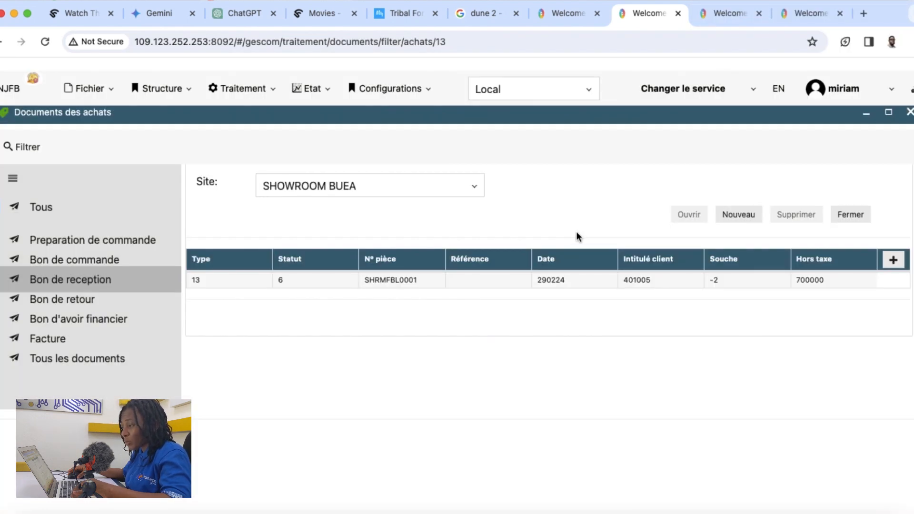
Review the milk powder article's stock following the goods receipt, including the query kept in the other tab, and close the query and article sheet.
left_click(730, 18)
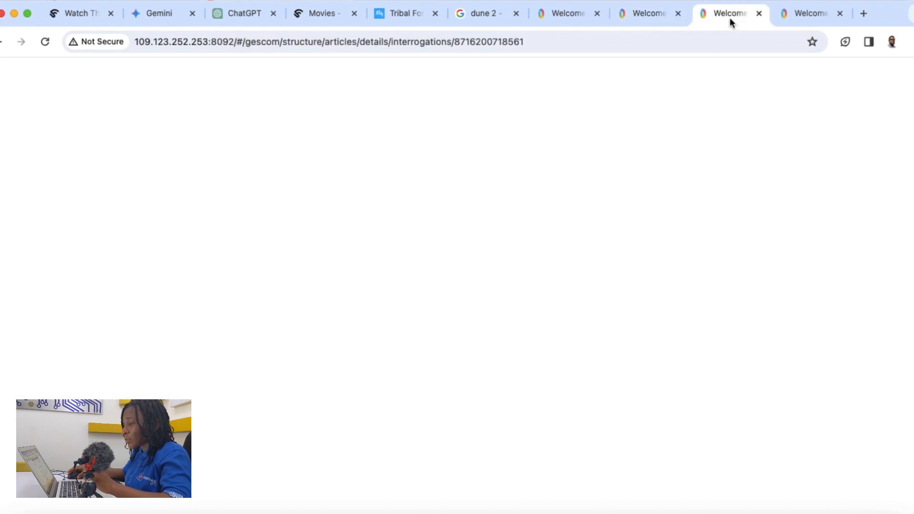
left_click(812, 181)
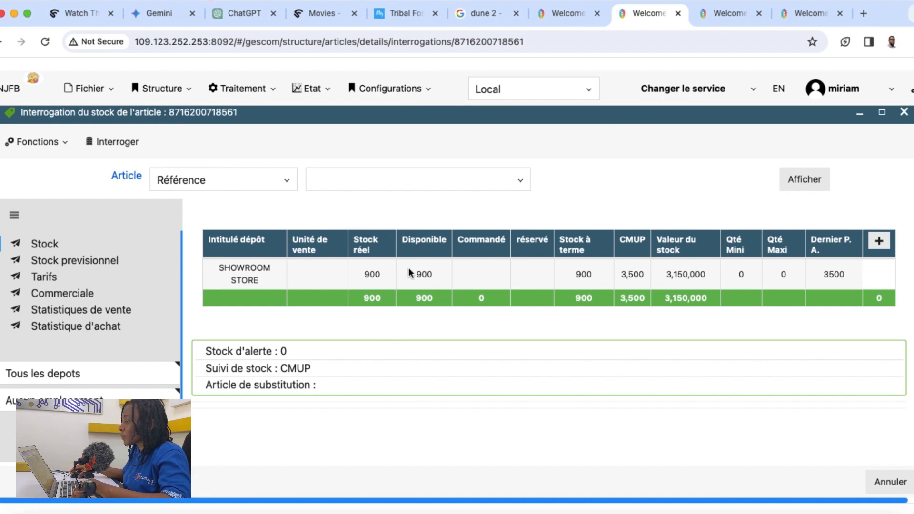
left_click(903, 115)
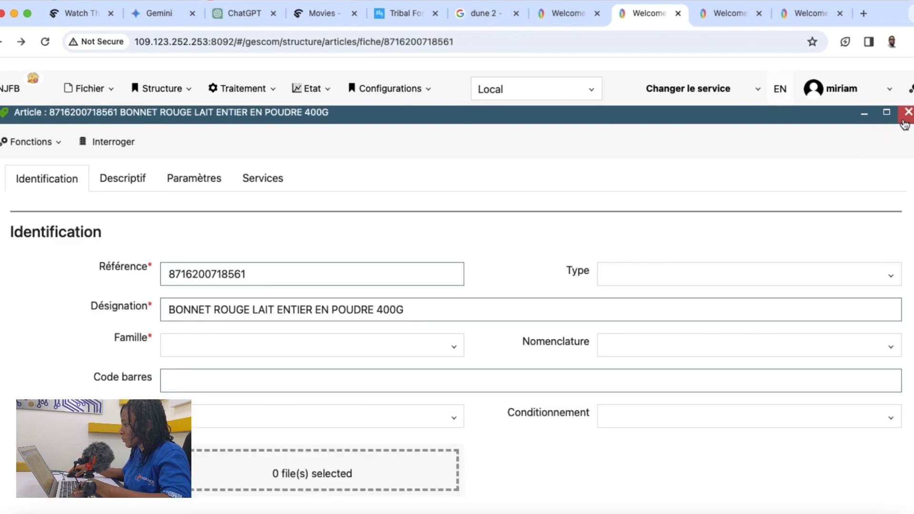
left_click(907, 119)
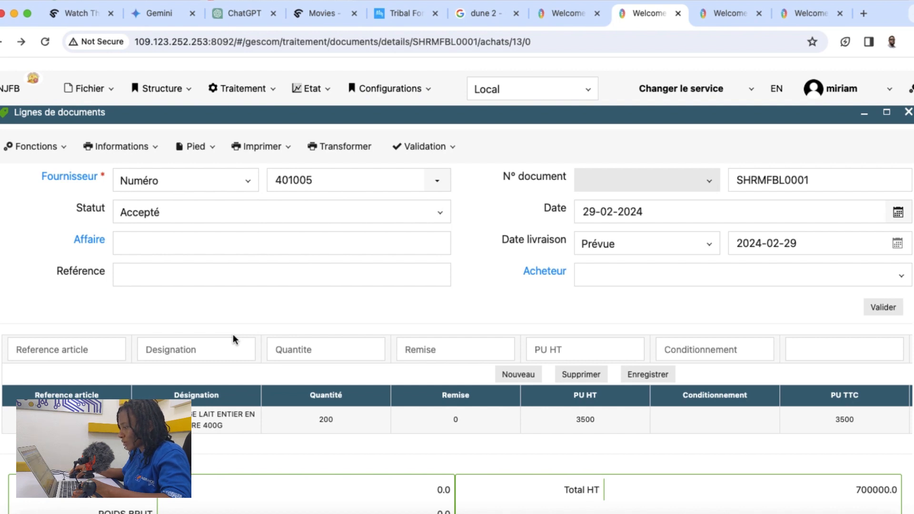
Query the stock of the milk powder article from the goods receipt line and return to the receipt's lines.
left_click(237, 266)
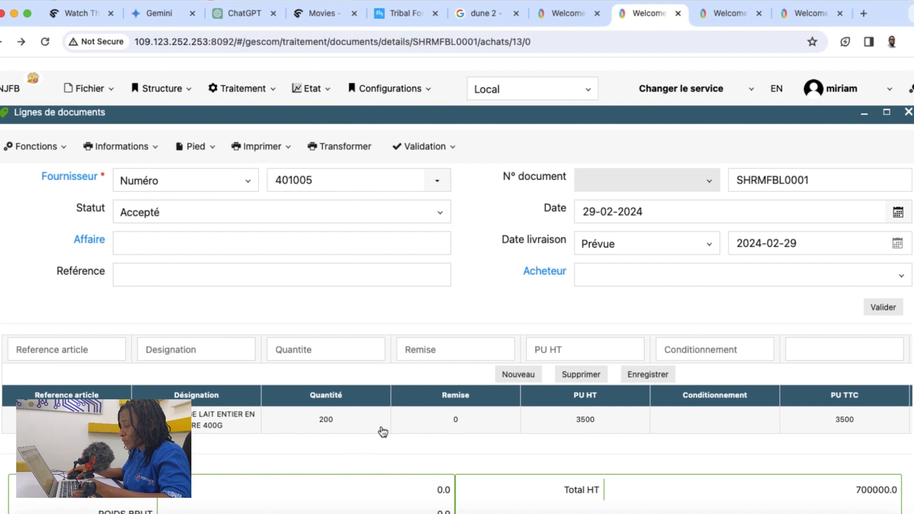
double_click(316, 422)
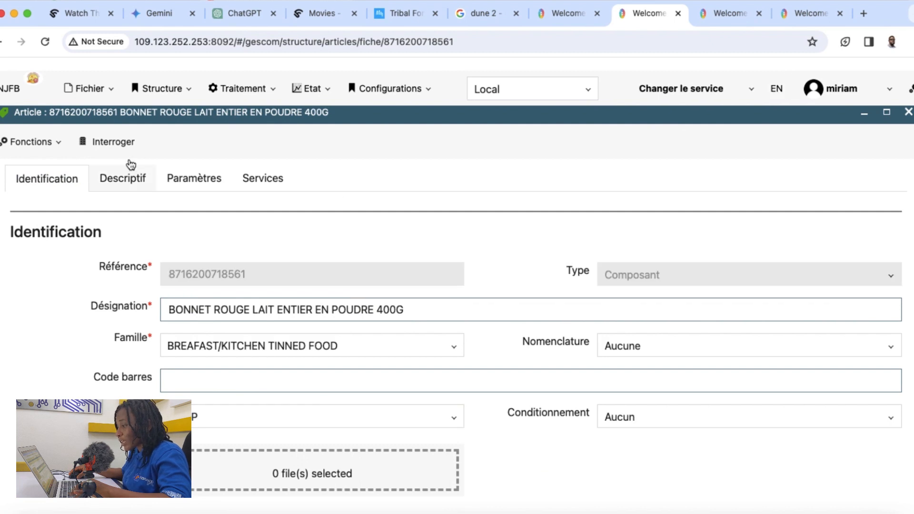
left_click(125, 146)
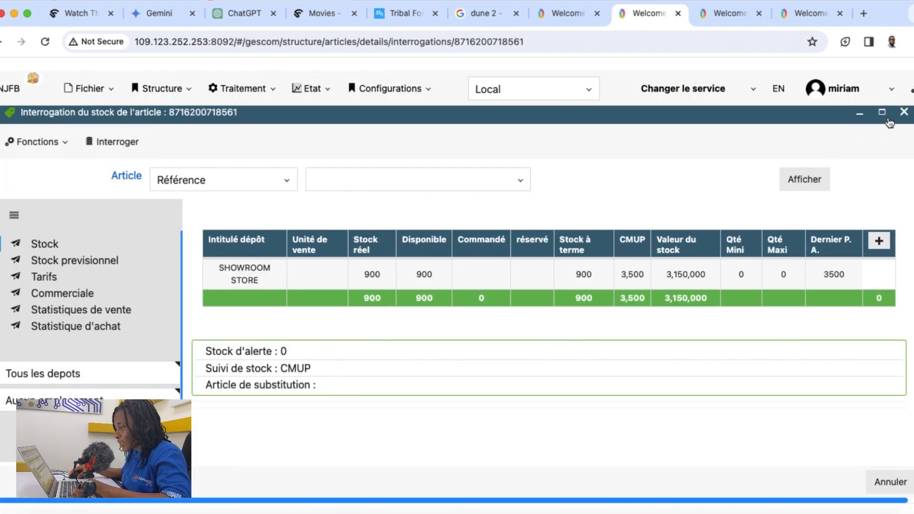
left_click(904, 113)
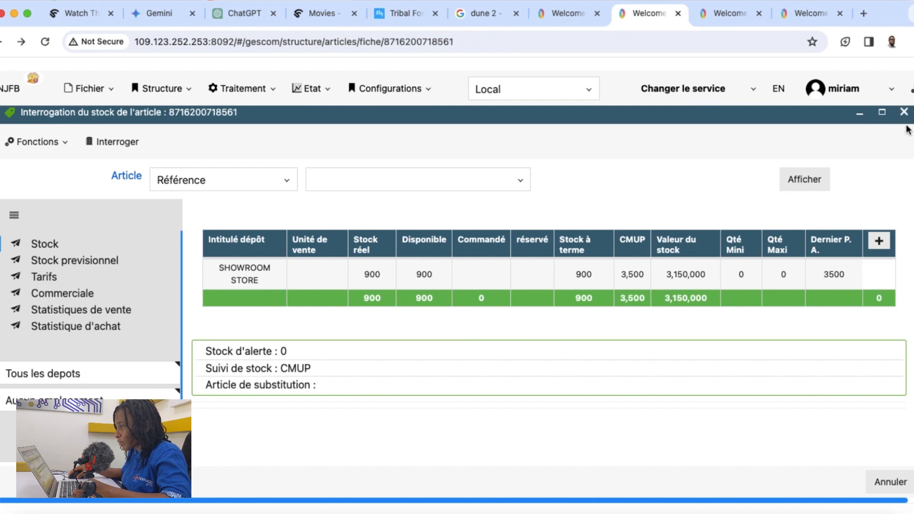
left_click(906, 114)
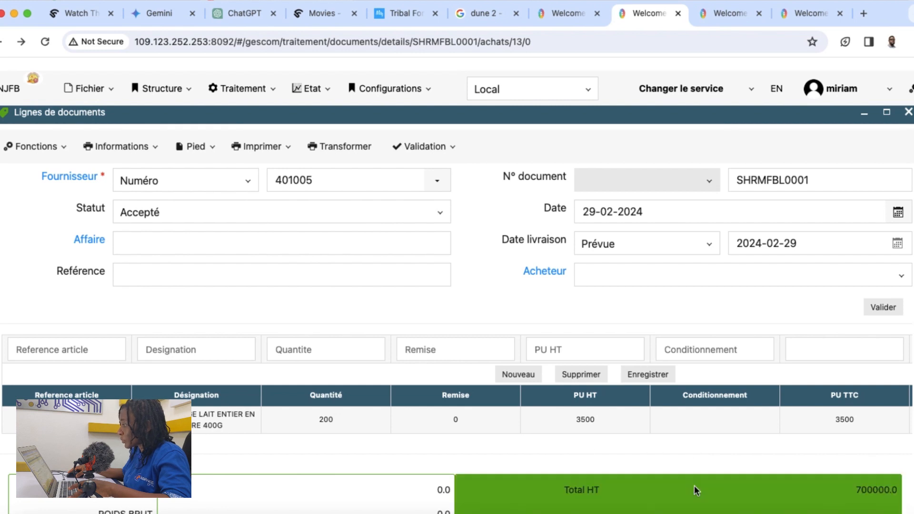
Record a settlement for the goods receipt with the label "Approvisionnement", keeping the default Espèces payment mode and amount of 700000.
scroll(695, 485, "down", 2)
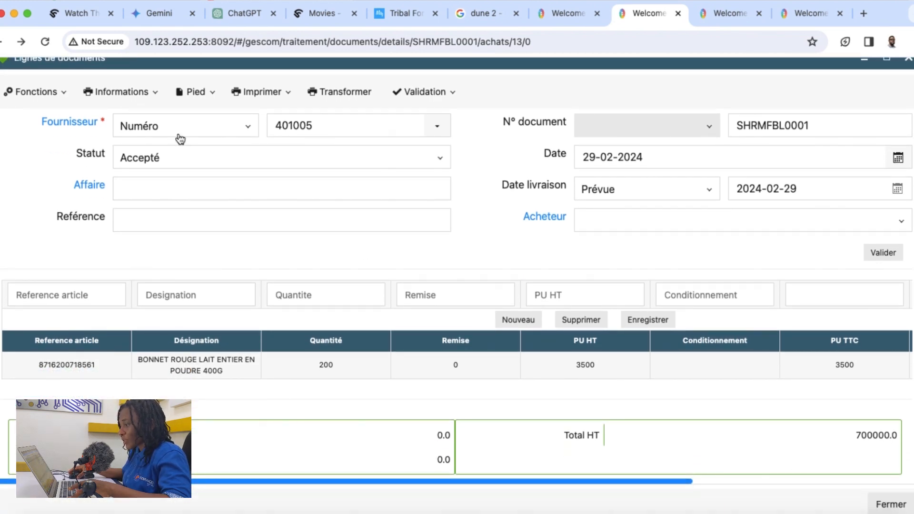
left_click(205, 98)
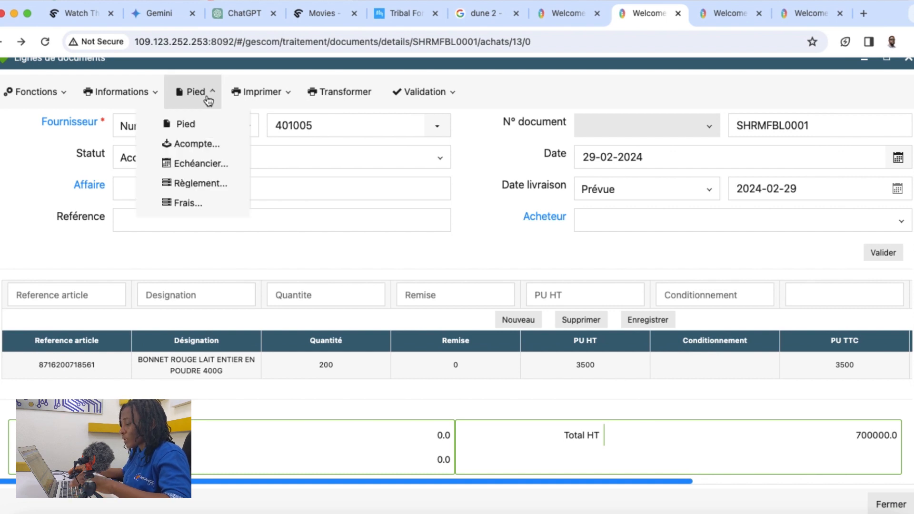
left_click(199, 184)
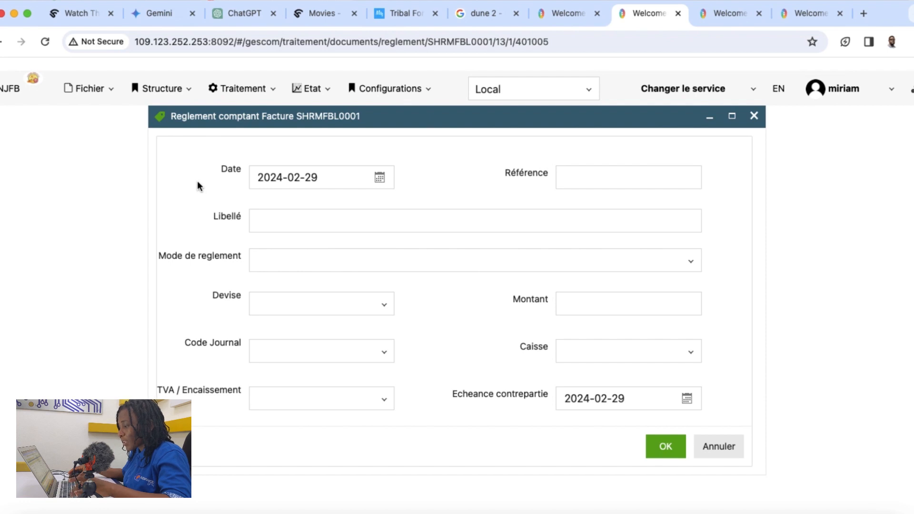
left_click(376, 222)
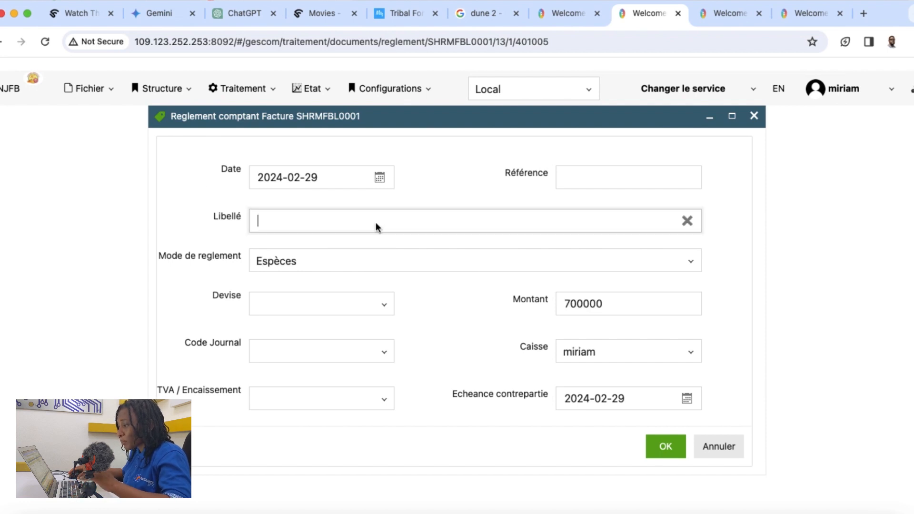
type("Appro")
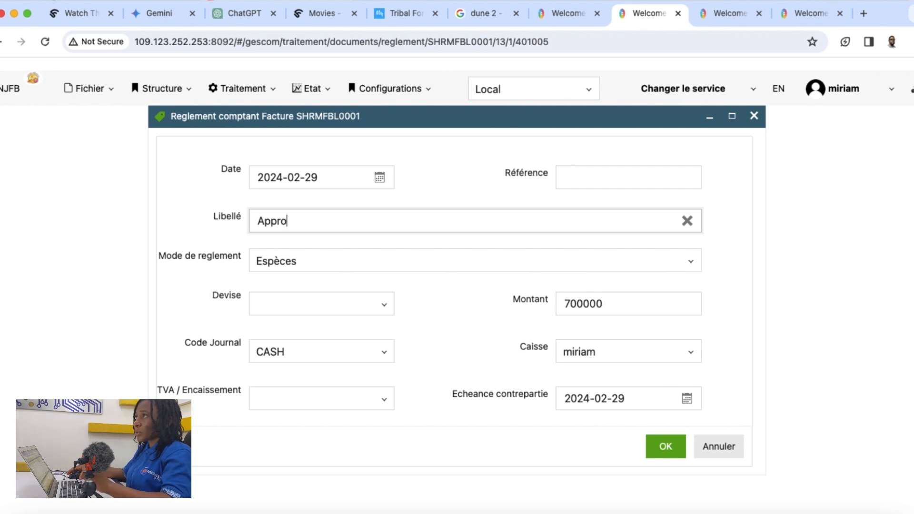
type("visionnement")
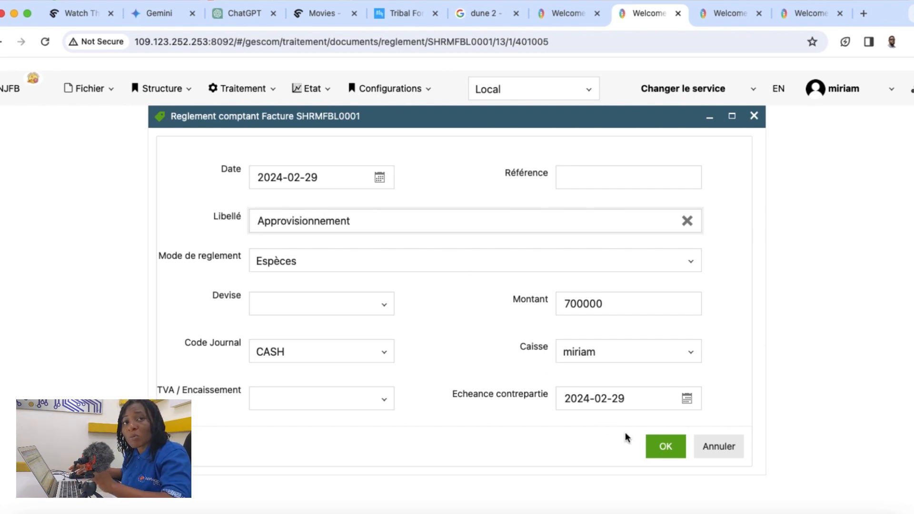
left_click(655, 443)
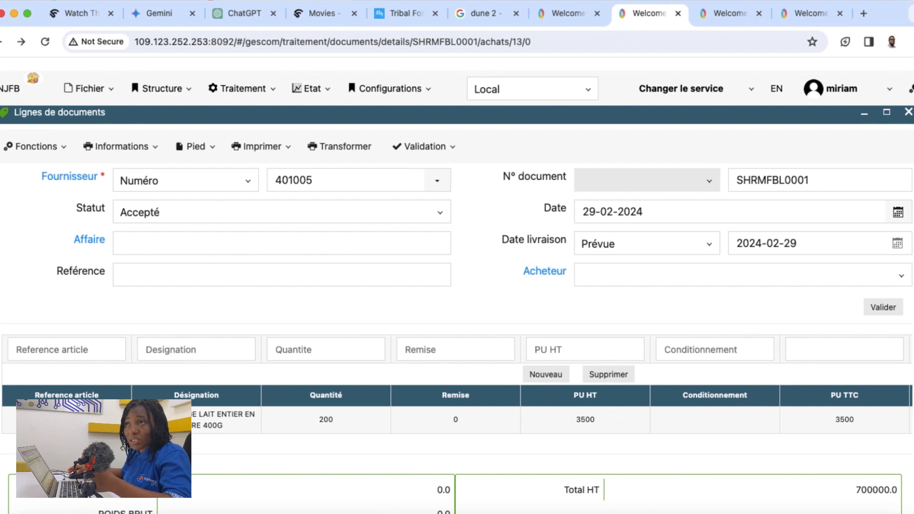
Check the milk powder article's stock again with the settlement recorded, and return to the goods receipt.
scroll(457, 286, "down", 2)
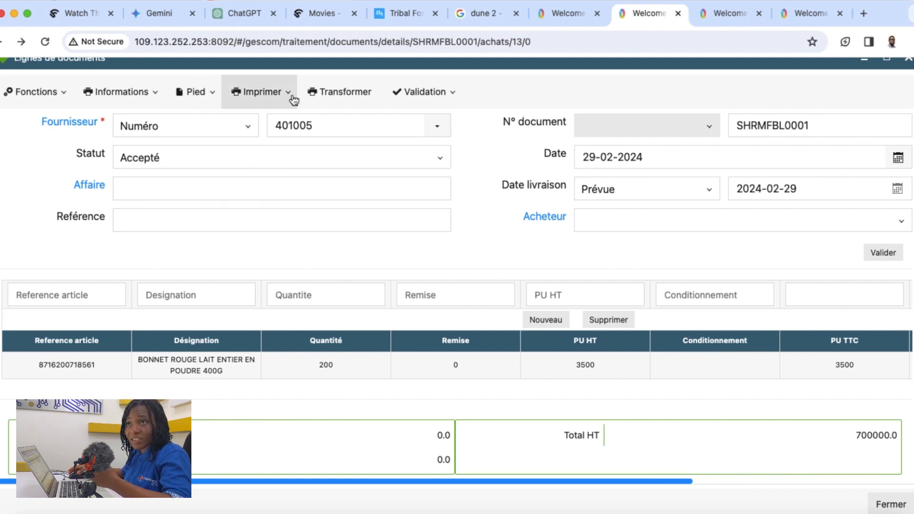
left_click(342, 373)
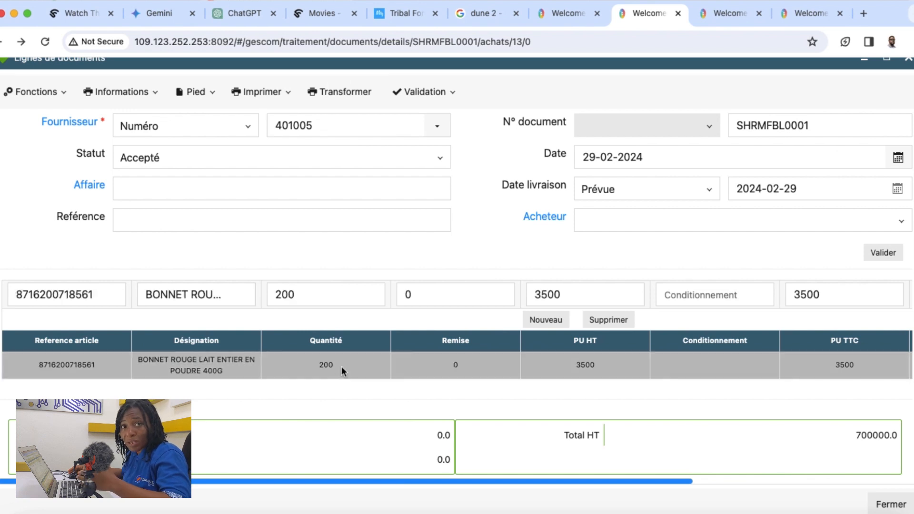
double_click(342, 368)
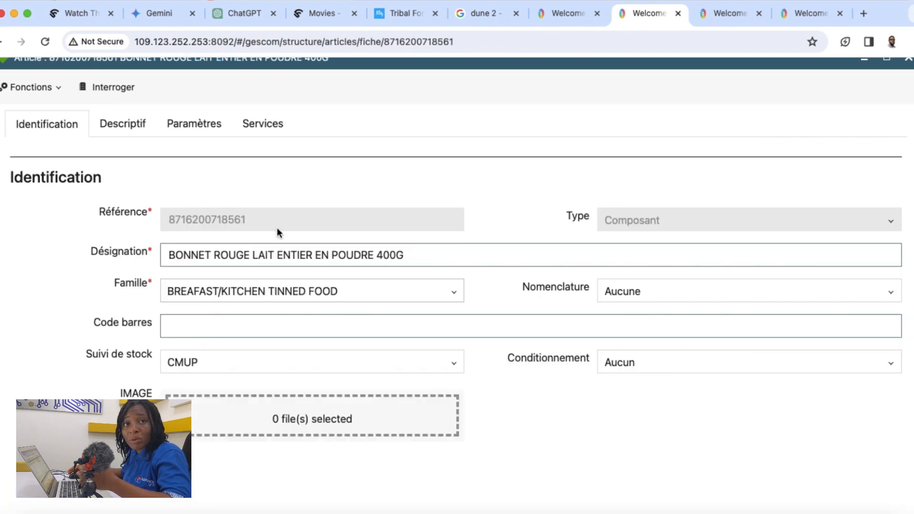
left_click(116, 92)
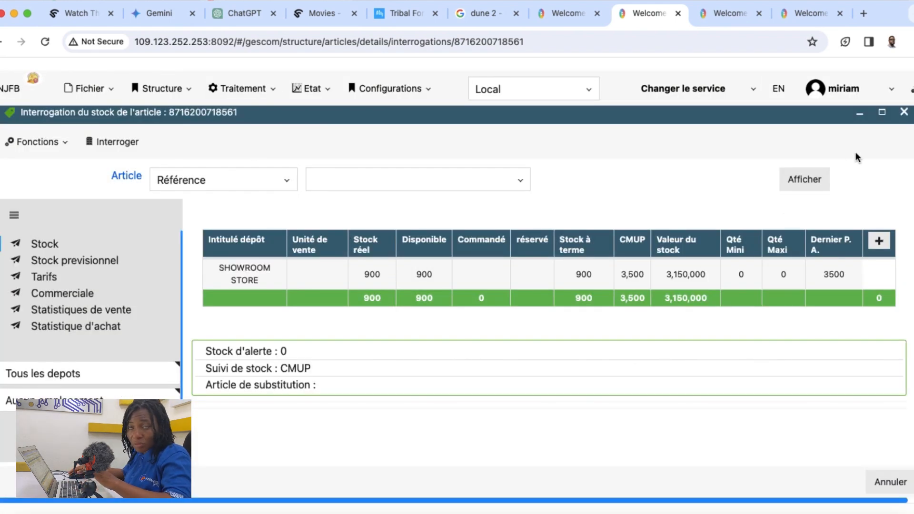
left_click(910, 120)
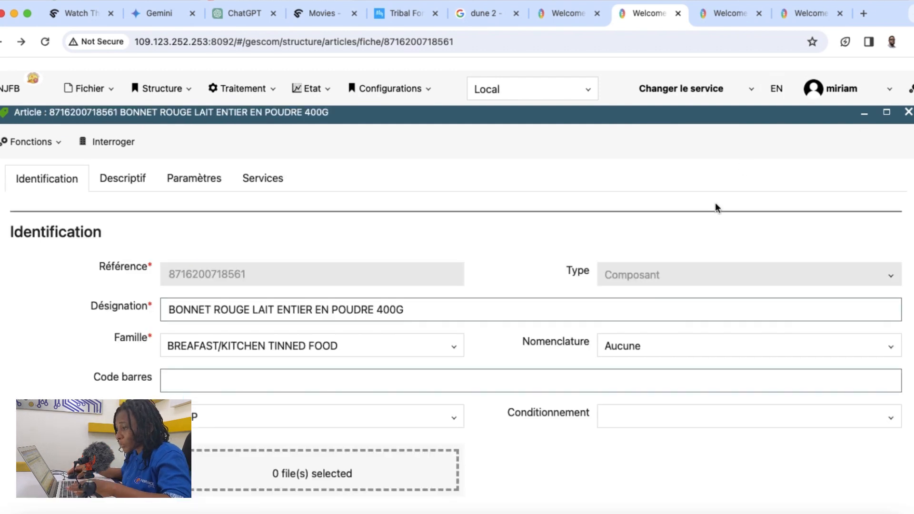
left_click(909, 113)
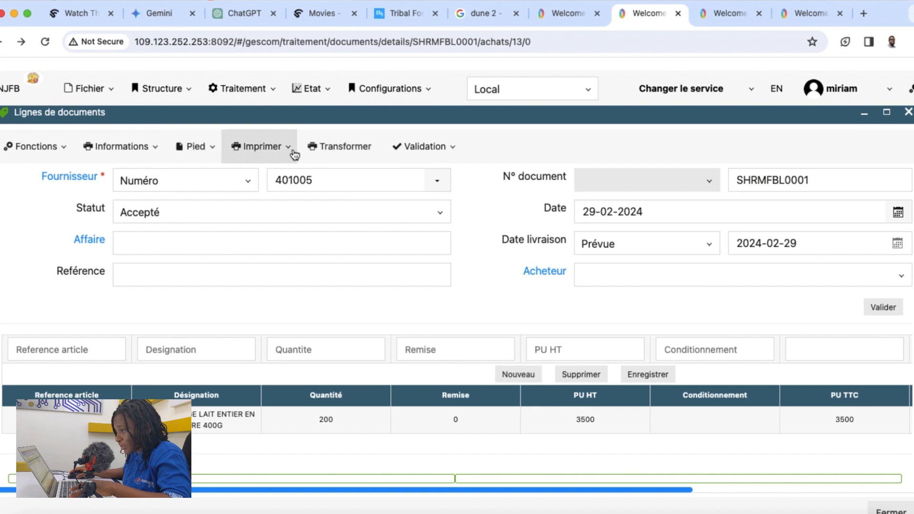
Print the invoice version (facture) of the goods receipt SHRMFBL0001.
left_click(292, 154)
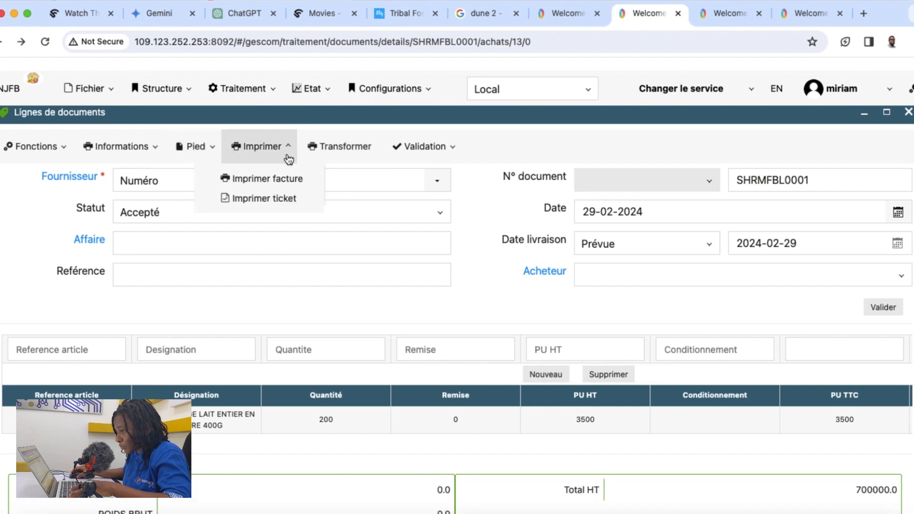
left_click(280, 183)
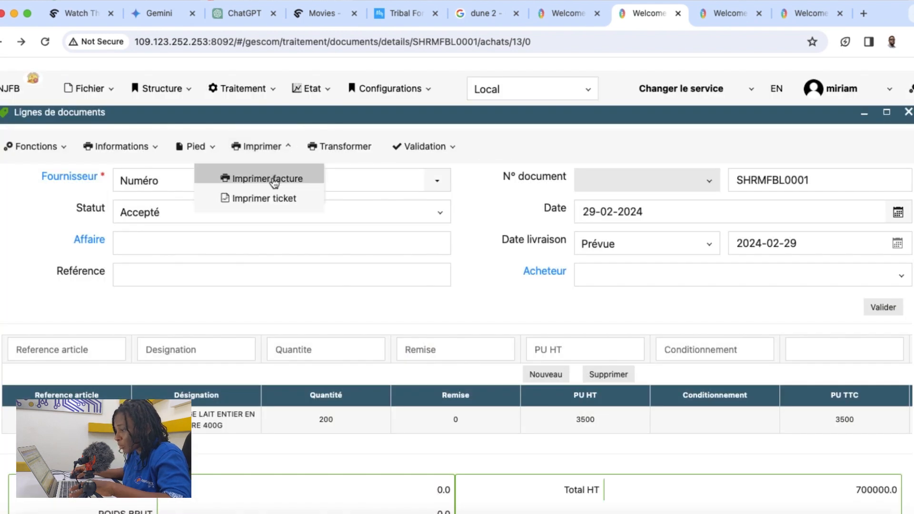
left_click(275, 180)
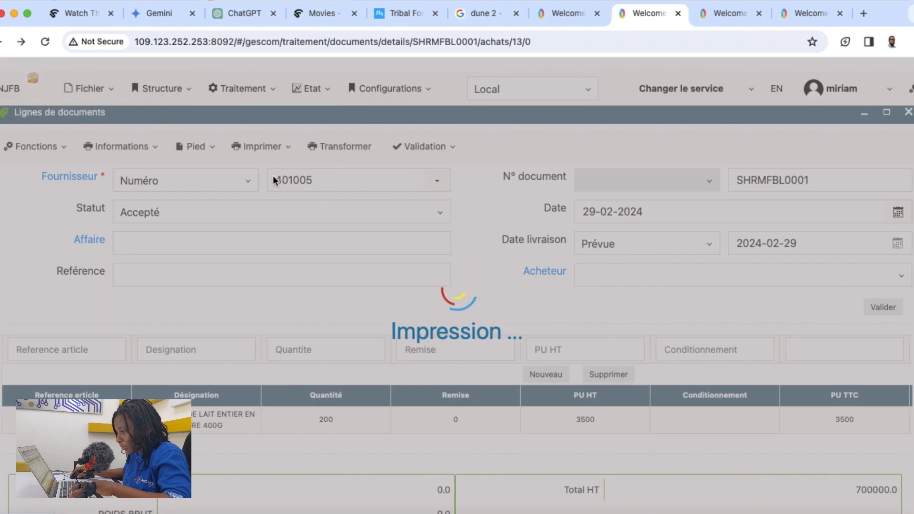